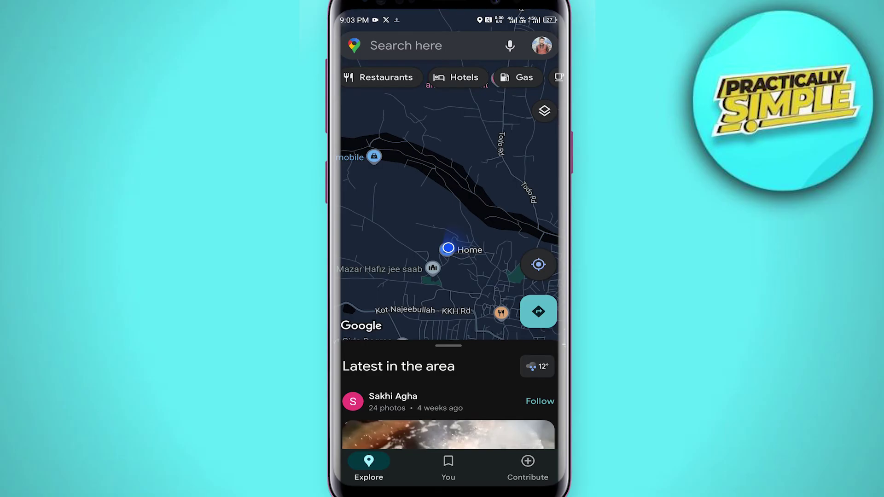
# Open Maps Settings from the avatar, toggle Wi-Fi only on, dismiss its prompts, then switch it off
pyautogui.click(541, 46)
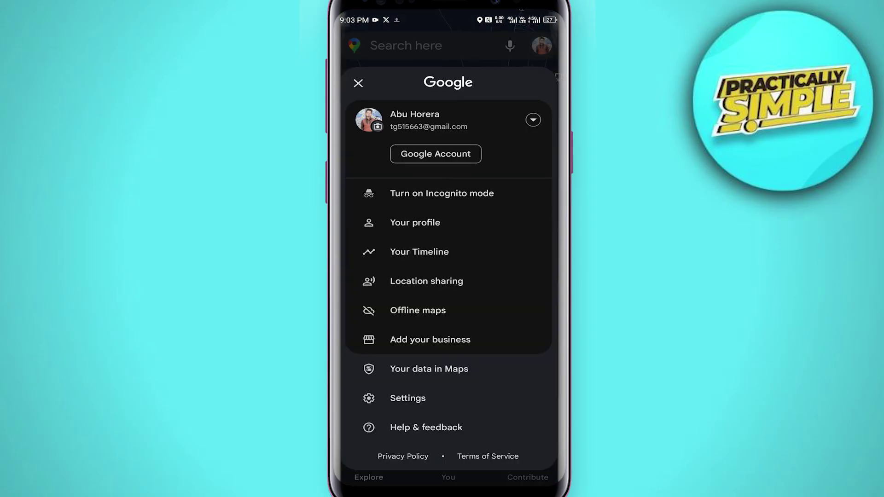
pyautogui.click(450, 398)
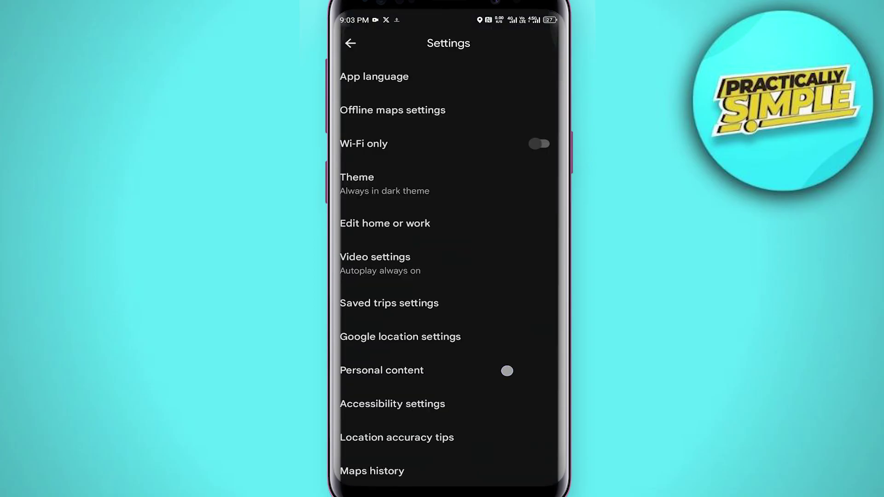
pyautogui.scroll(-5, 507, 369)
pyautogui.scroll(5, 450, 277)
pyautogui.click(539, 144)
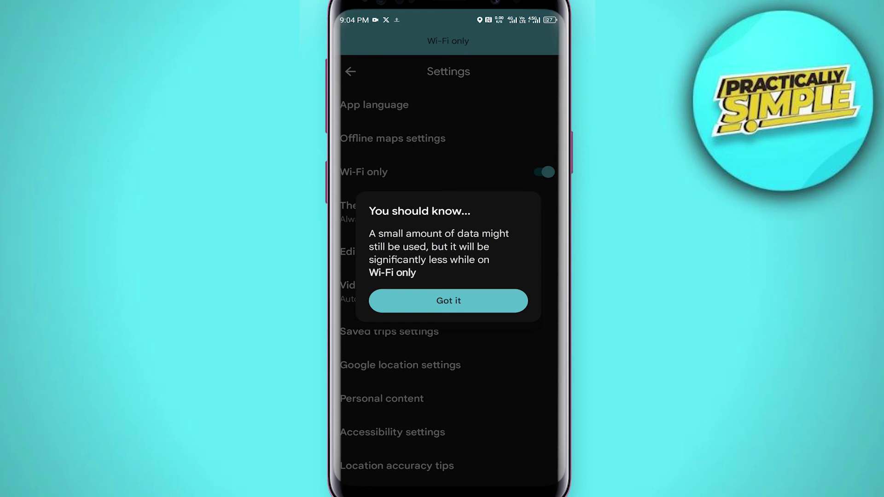
pyautogui.click(447, 300)
pyautogui.click(448, 308)
pyautogui.click(539, 144)
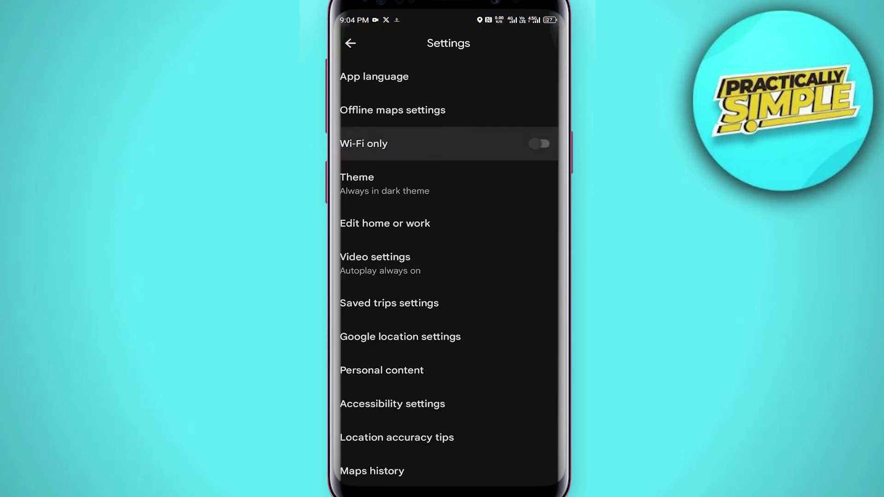
pyautogui.scroll(-2, 469, 396)
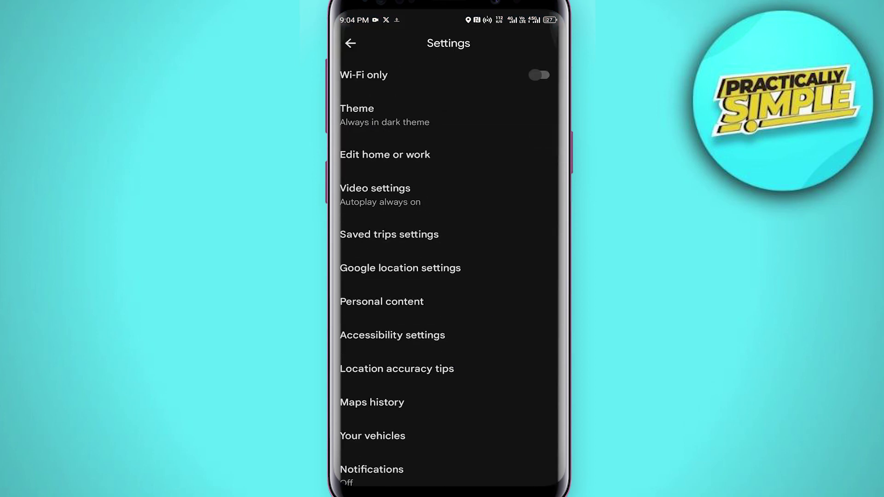
pyautogui.click(463, 270)
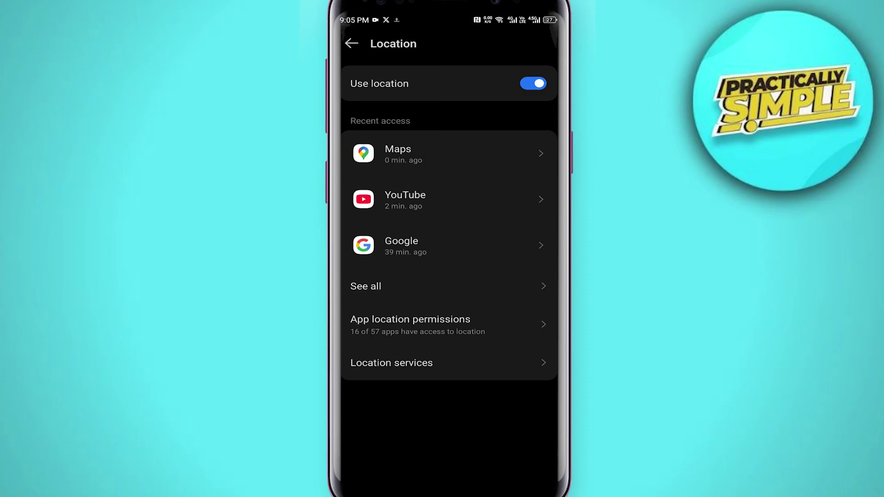
pyautogui.click(456, 288)
pyautogui.click(549, 336)
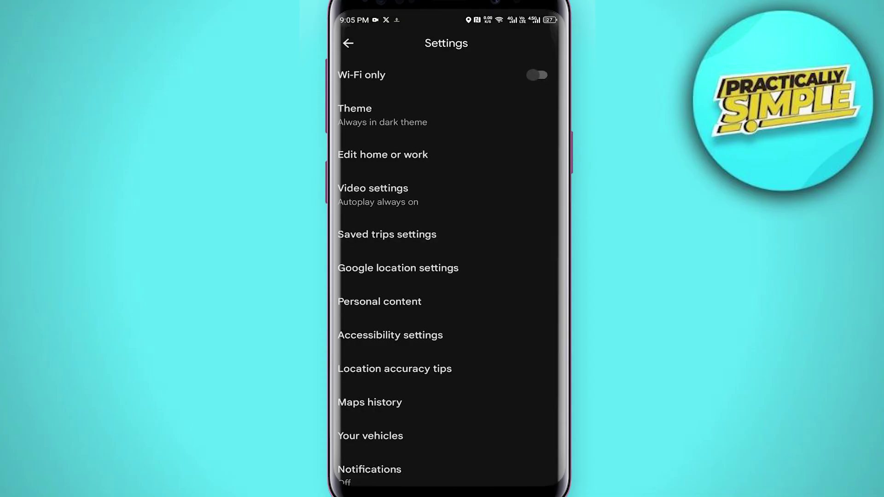
pyautogui.scroll(-2, 505, 347)
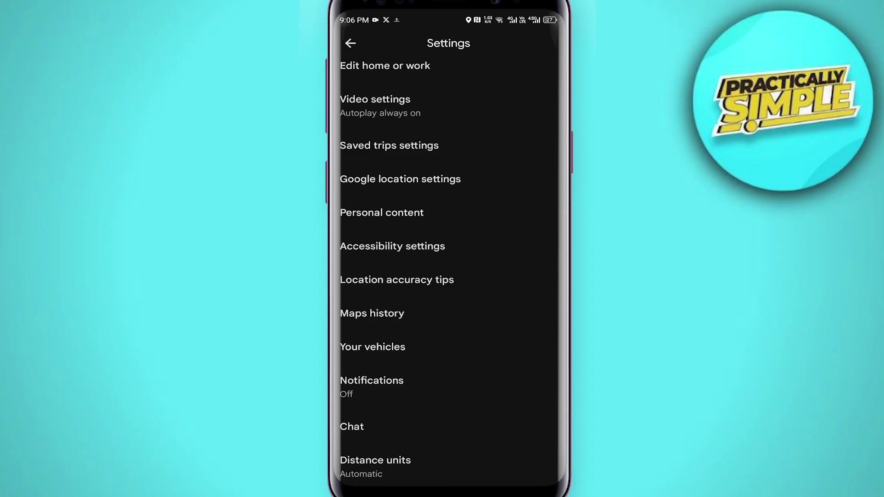
pyautogui.click(469, 281)
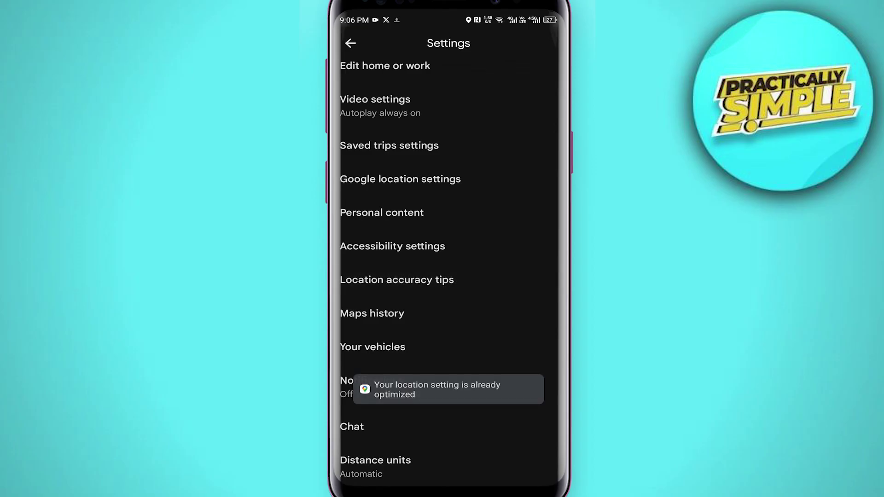
pyautogui.click(475, 279)
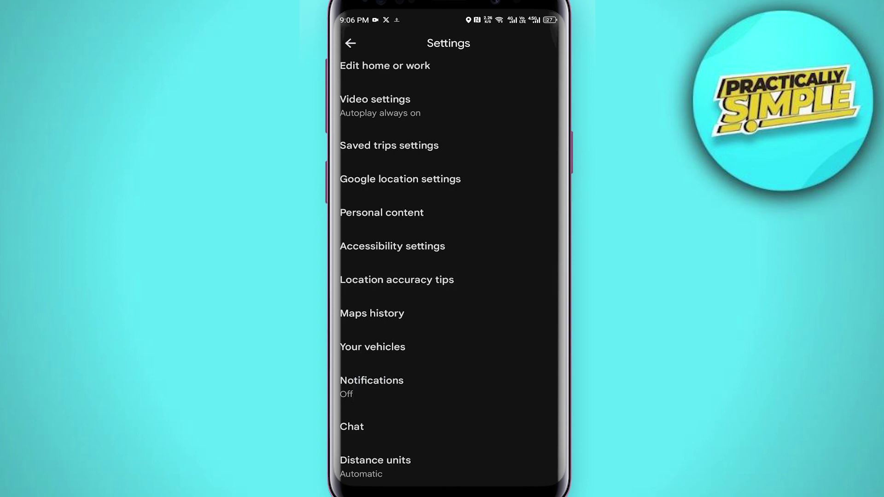
# Confirm location accuracy is already optimized, then back out to the map and the Google folder
pyautogui.click(468, 281)
pyautogui.click(547, 343)
pyautogui.moveTo(548, 343); pyautogui.dragTo(535, 345)
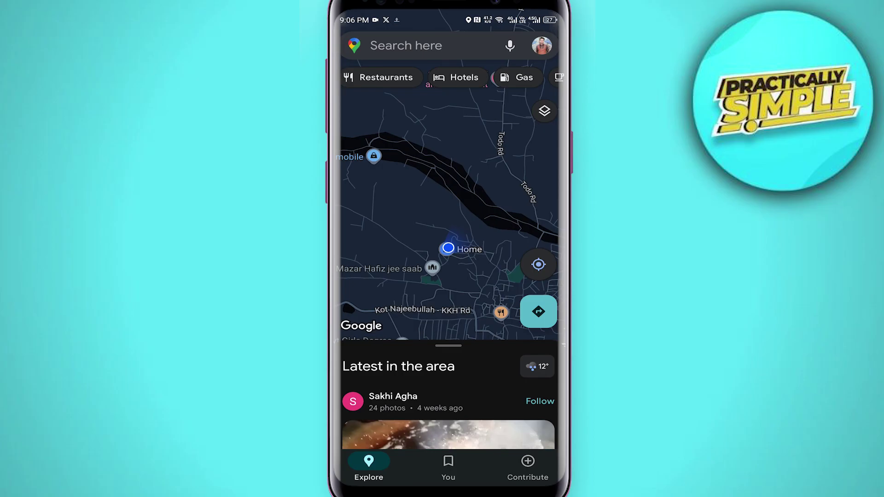
pyautogui.moveTo(557, 293); pyautogui.dragTo(532, 294)
pyautogui.click(546, 294)
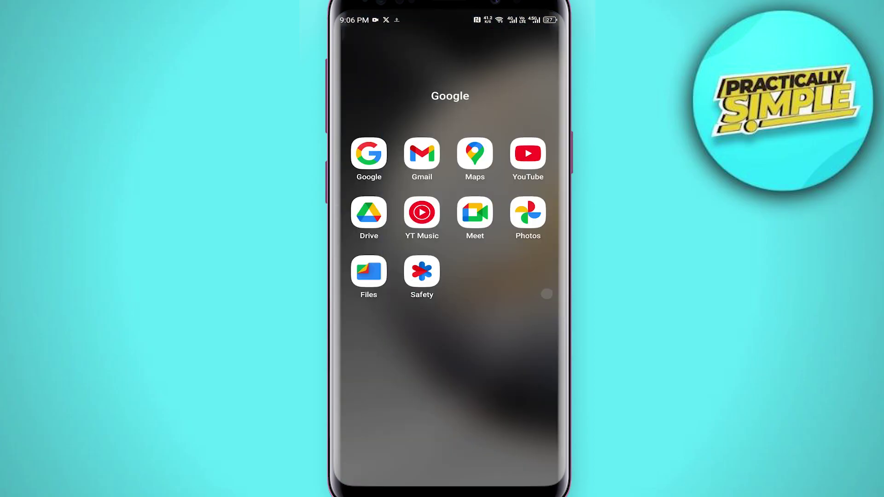